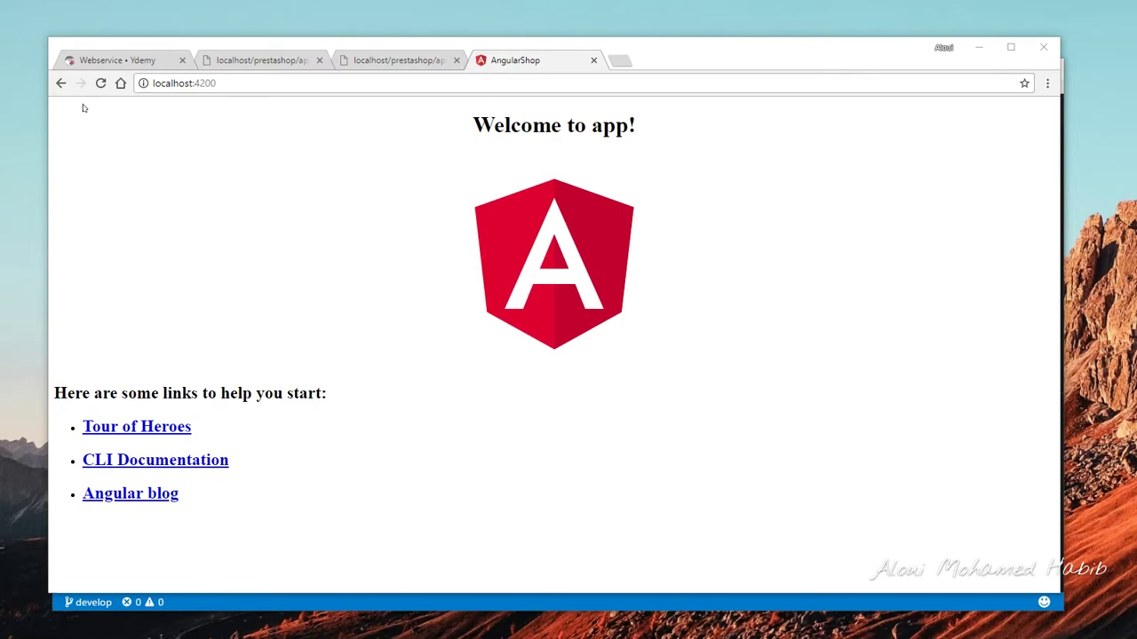
- Bring up the PrestaShop Webservice admin tab after a brief look at the Angular app tab
left_click(145, 48)
left_click(132, 60)
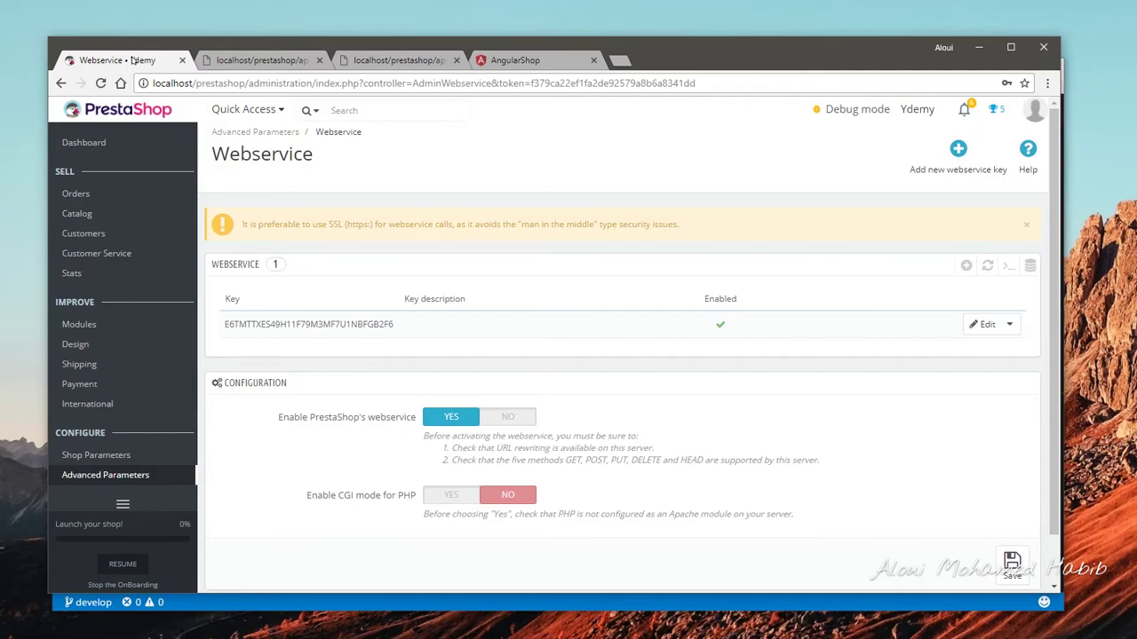
left_click(528, 60)
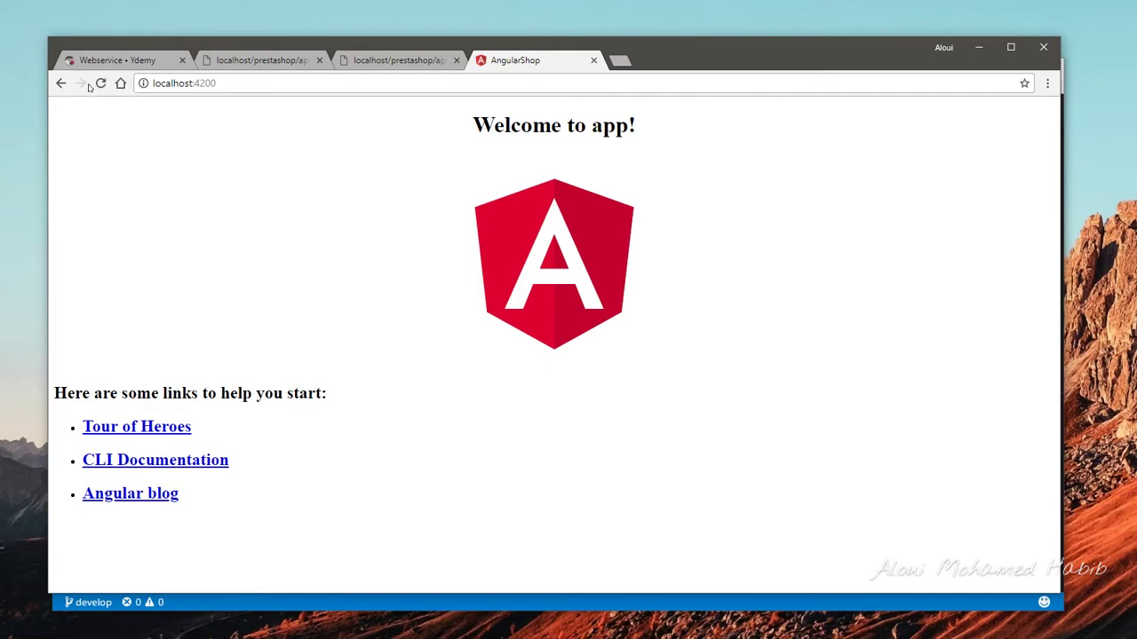
left_click(124, 62)
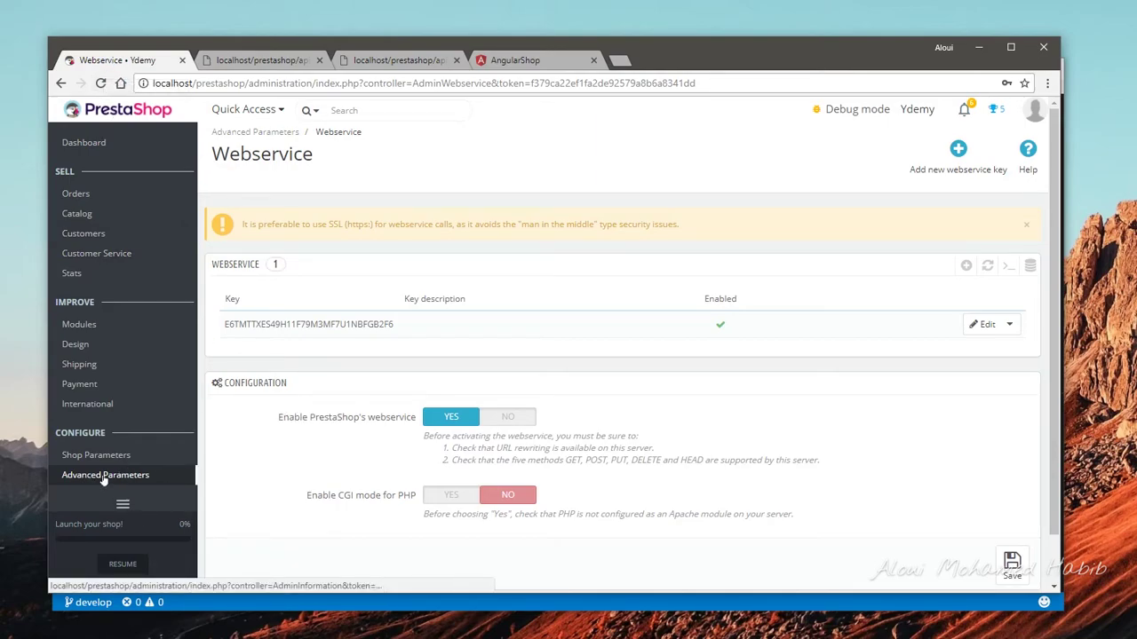
- Maximize the browser and toggle Enable webservice to NO and back to YES
mouse_move(160, 476)
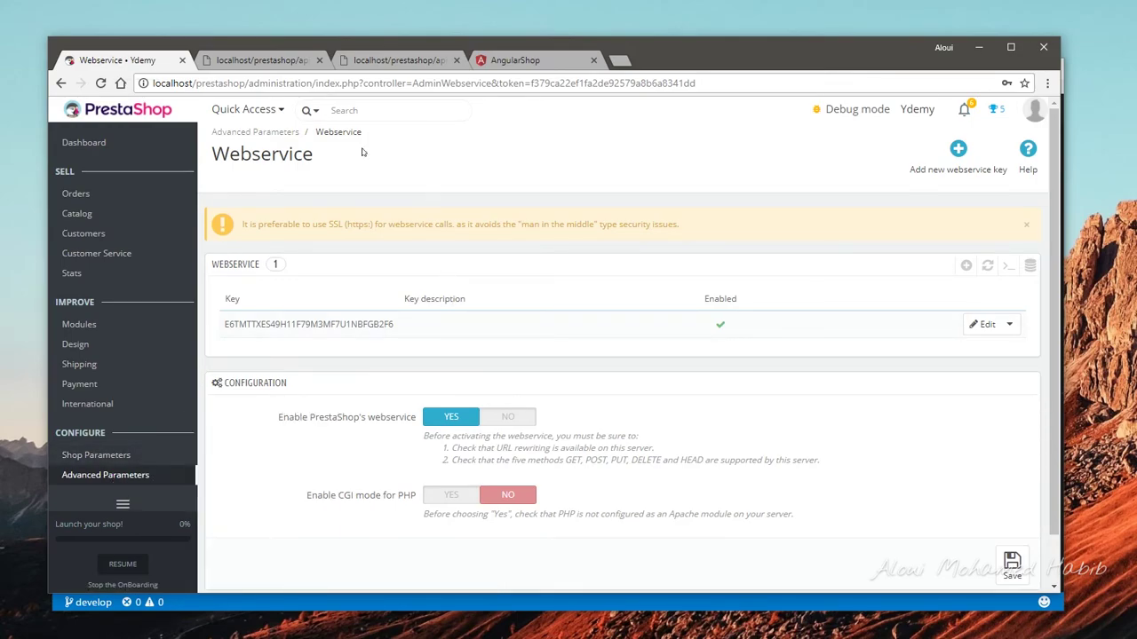
double_click(712, 60)
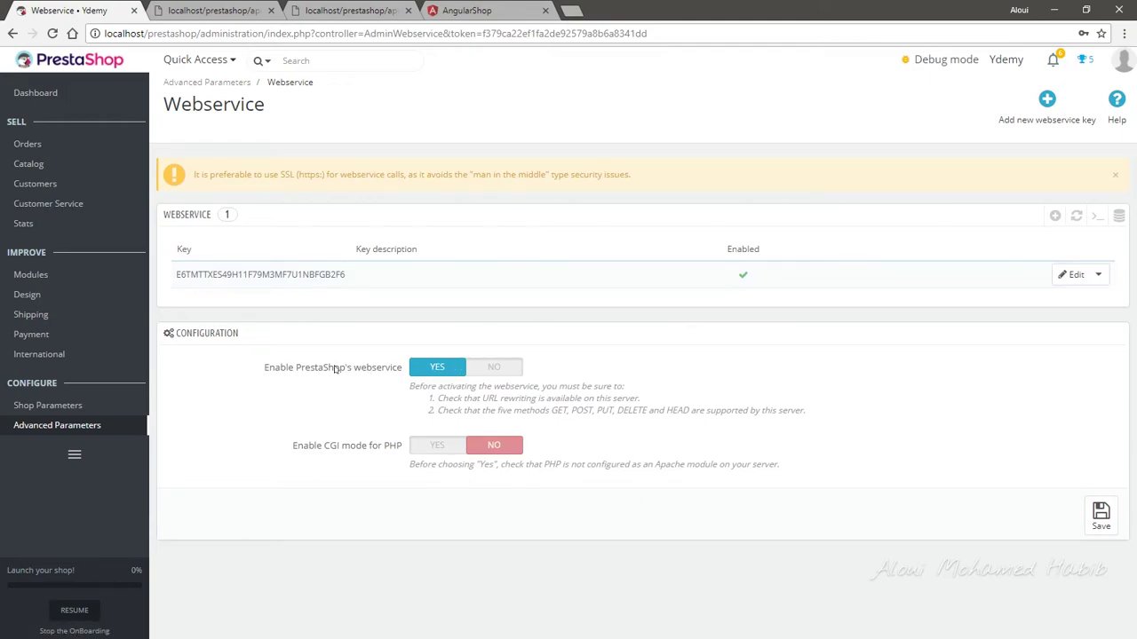
left_click(513, 375)
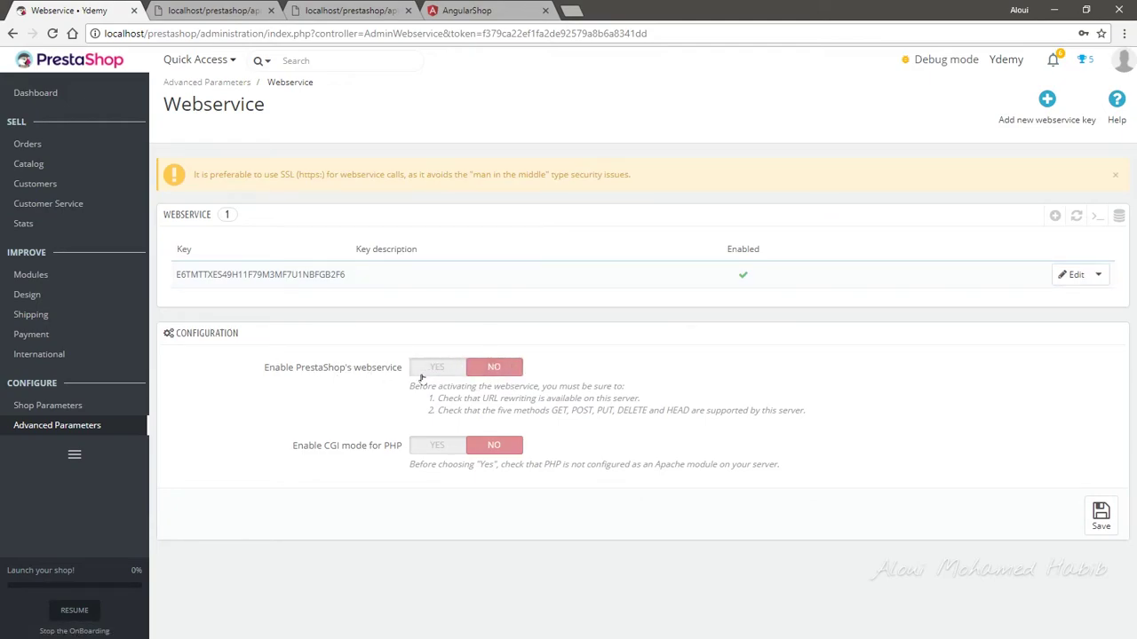
left_click(434, 373)
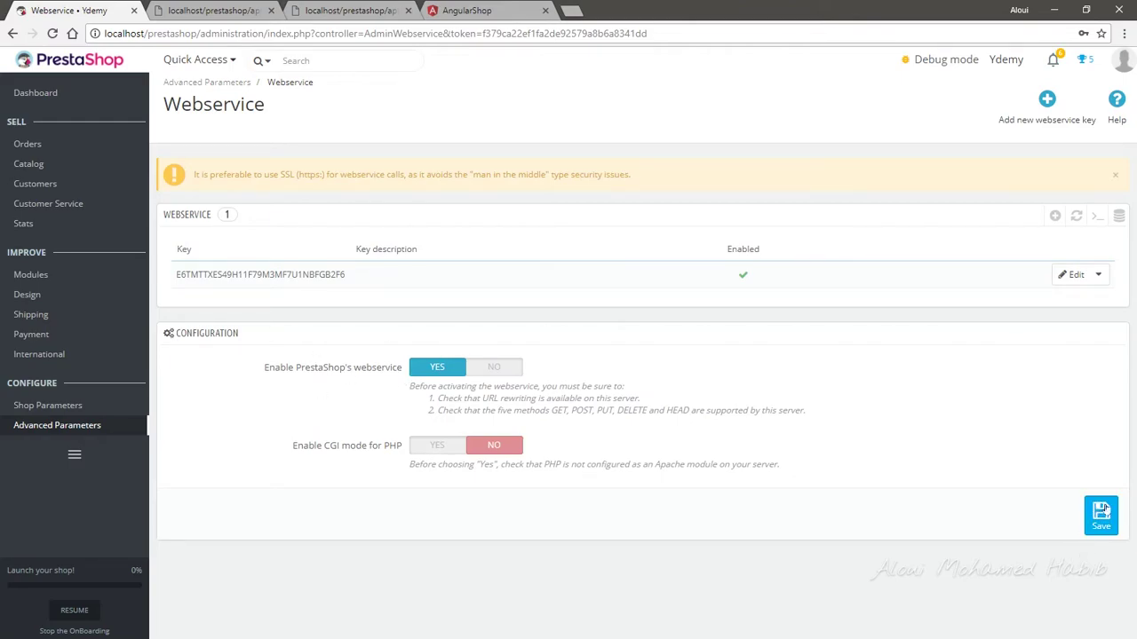
- Start a new webservice key, entering and then clearing a made-up Key value
left_click(1055, 217)
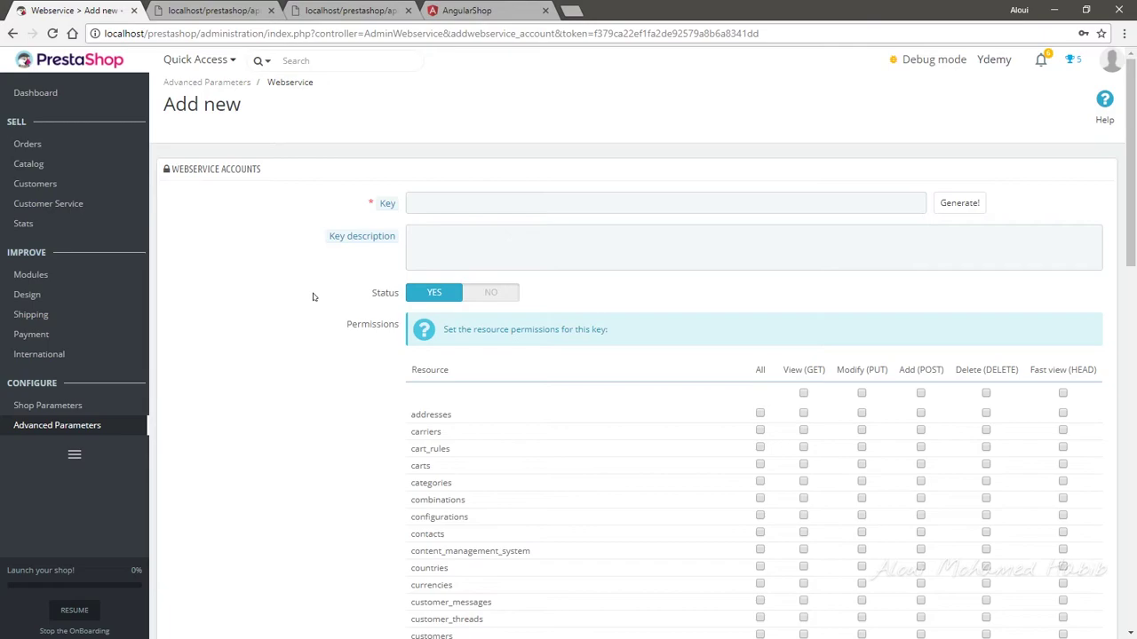
left_click(417, 209)
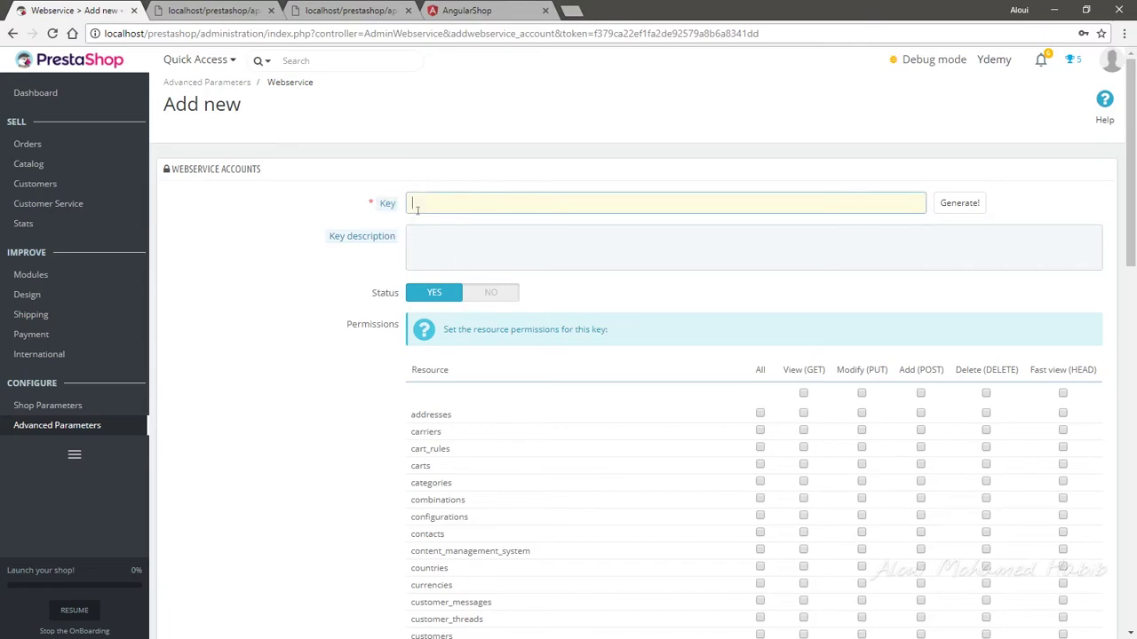
type("eiebrbter")
type("tertieti")
mouse_move(382, 205)
left_click_drag(620, 203, 329, 169)
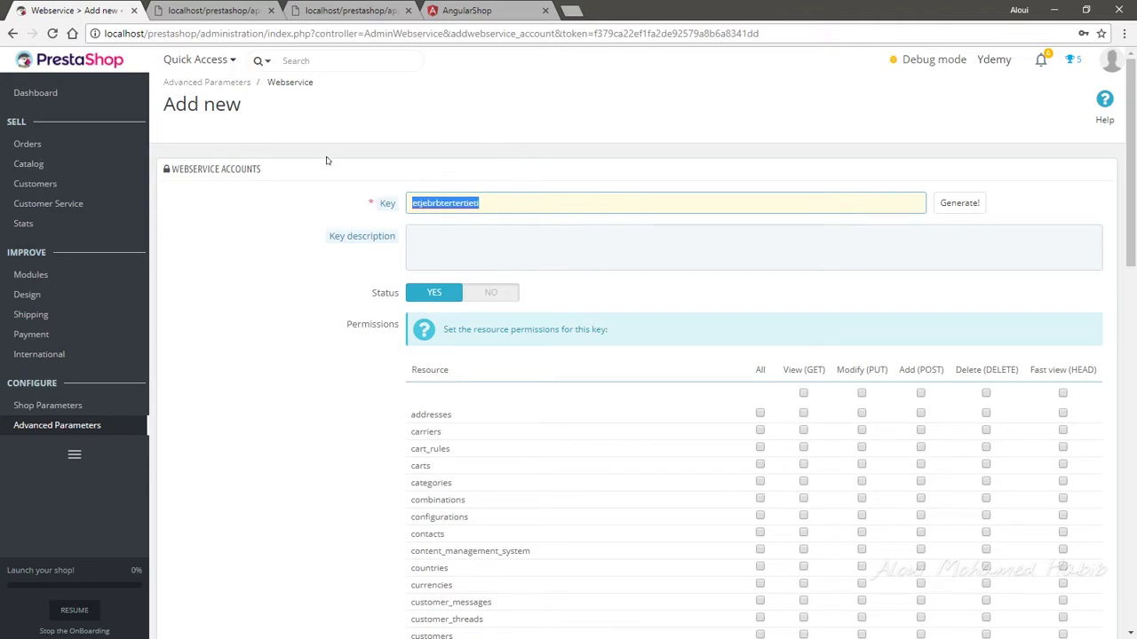
key("BackSpace")
- Generate a random key and set the key description to 'ANgular key WS'
left_click(958, 204)
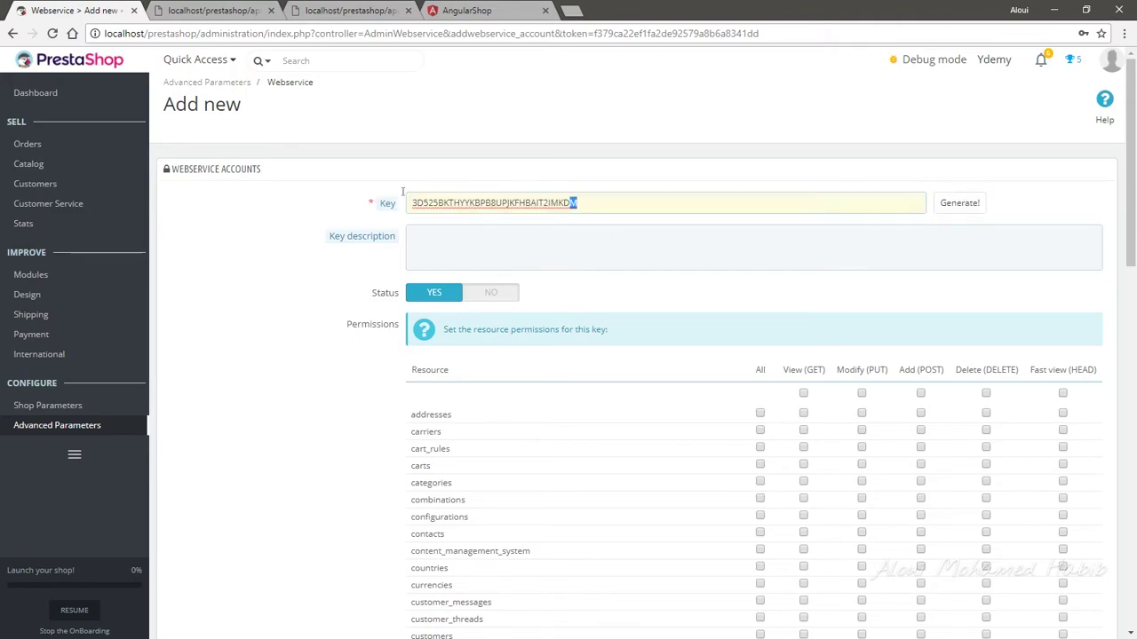
left_click_drag(578, 203, 411, 201)
left_click(536, 251)
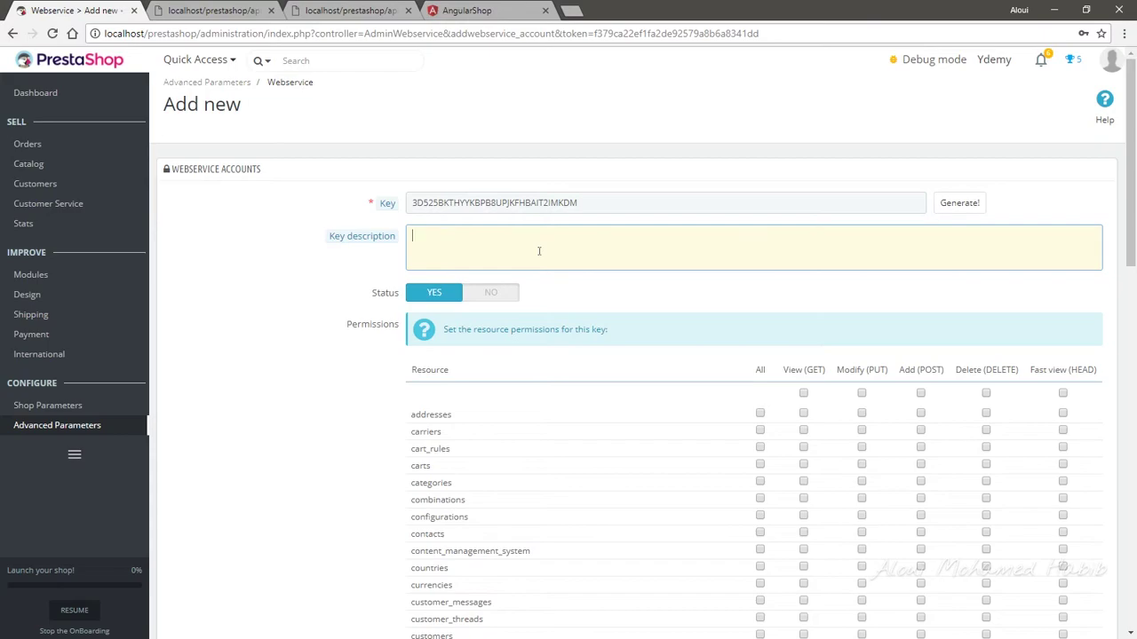
type("ANgular key w")
key("BackSpace")
type("WS")
- Tick View, Modify, Add, Delete and Fast view for the categories resource
left_click_drag(1130, 243, 1131, 292)
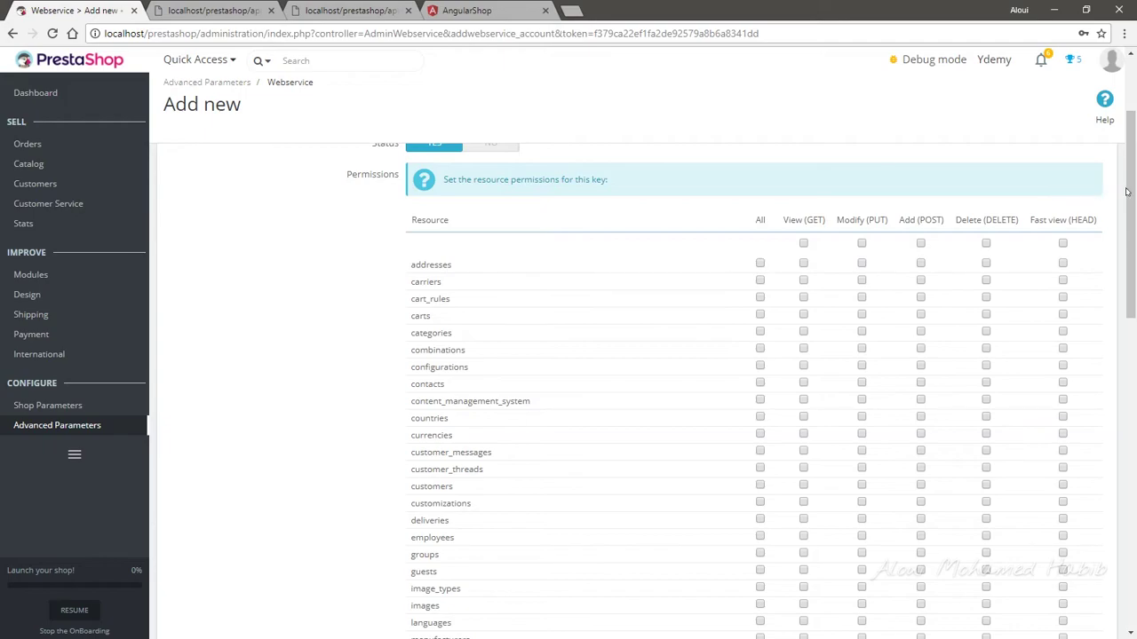
left_click_drag(1133, 187, 1131, 370)
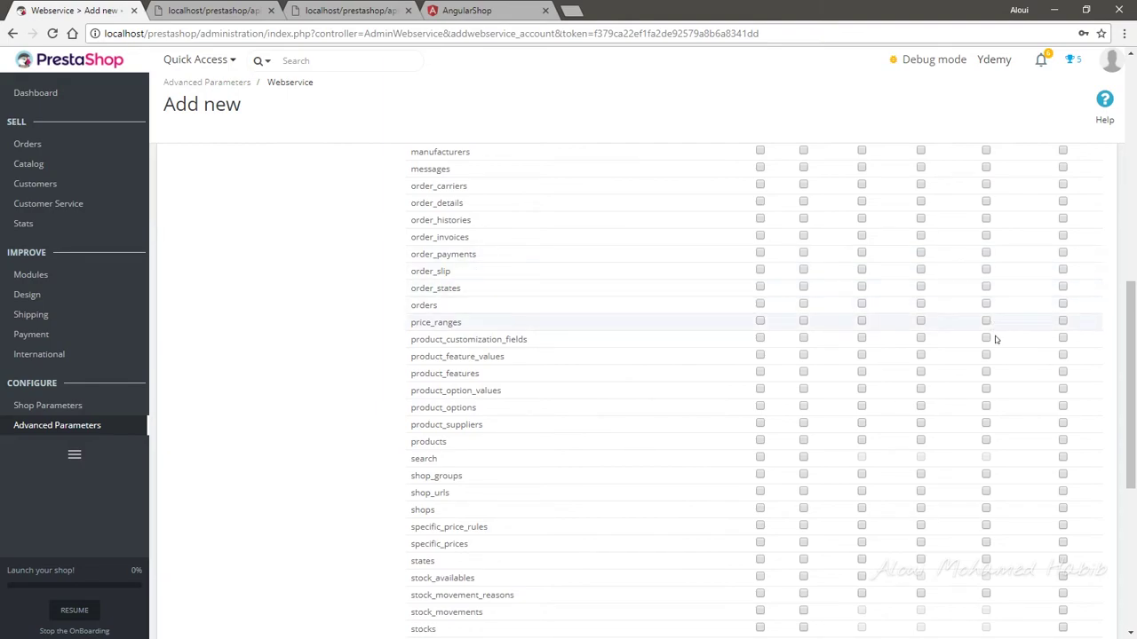
left_click_drag(1124, 348, 1126, 181)
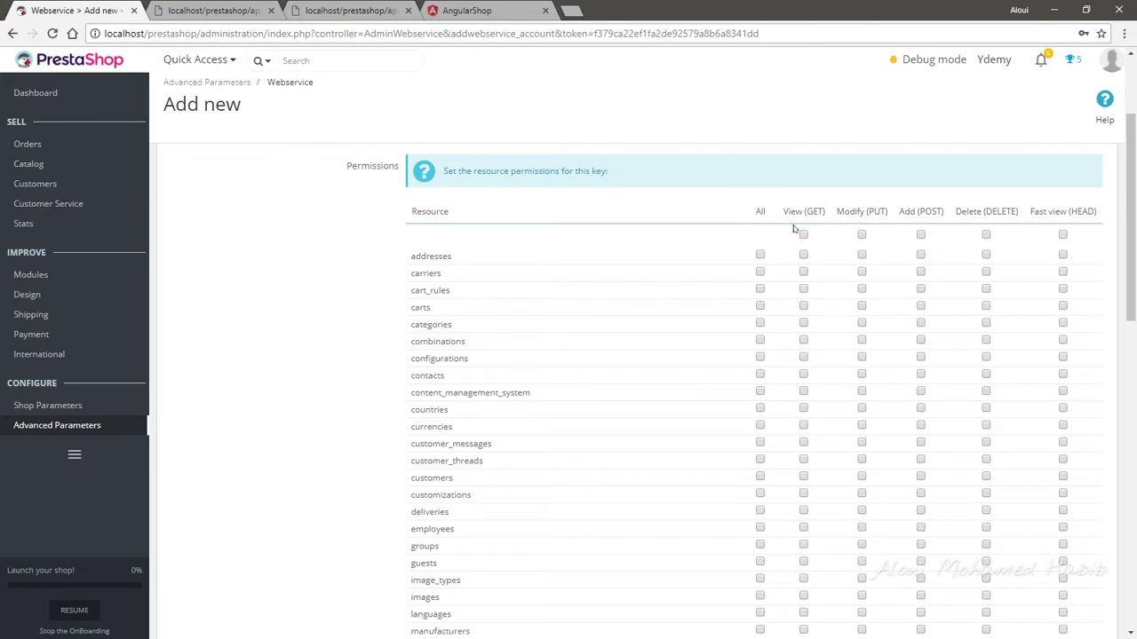
left_click(805, 322)
left_click_drag(786, 210, 1103, 213)
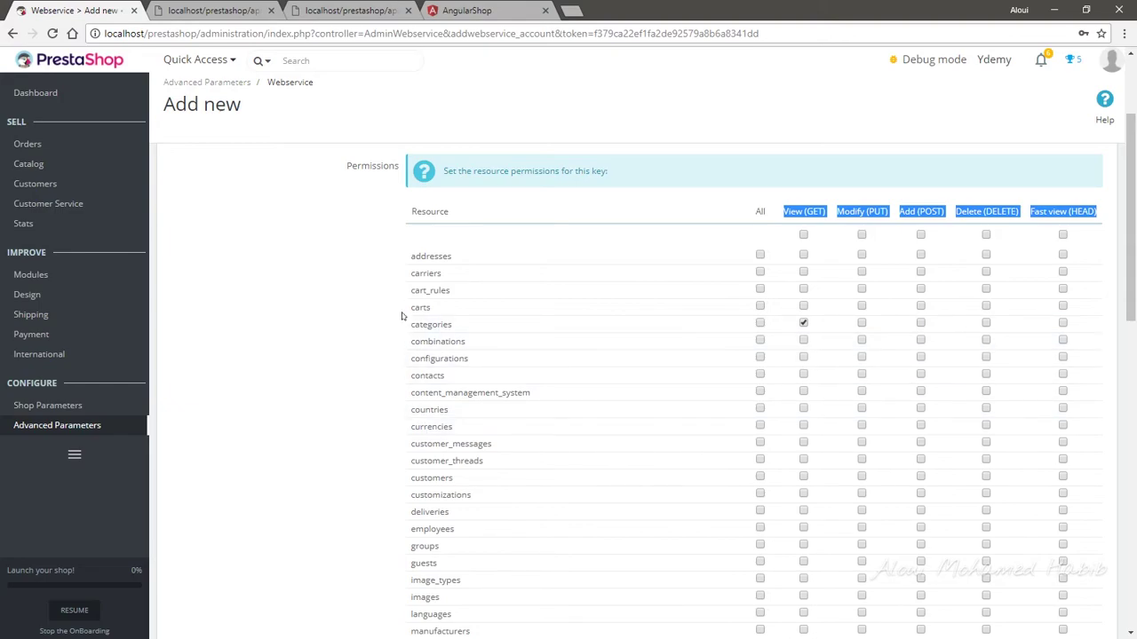
left_click(862, 324)
left_click(920, 324)
left_click(985, 324)
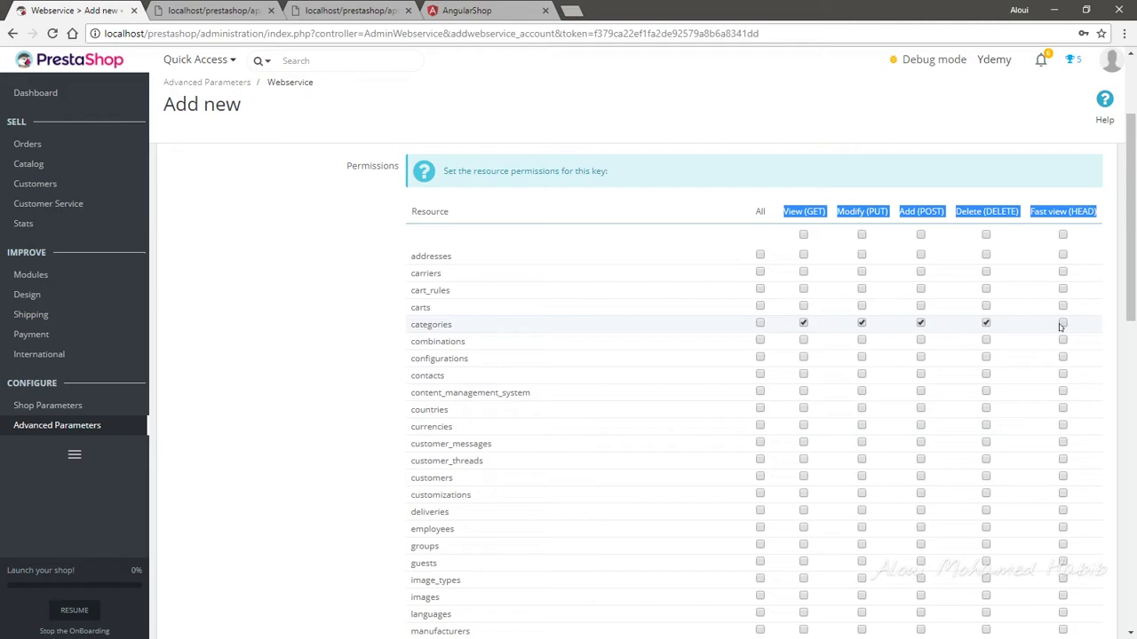
left_click(1062, 324)
left_click_drag(1126, 272, 1126, 340)
scroll(1126, 340, "down", 10)
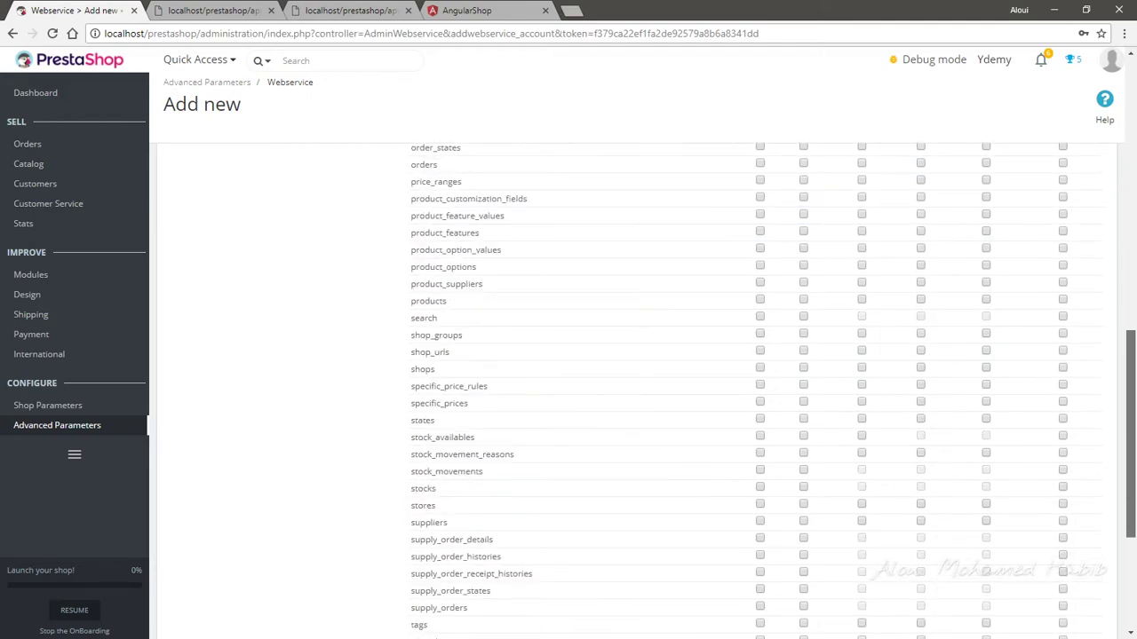
- Save the 'ANgular key WS' key, close the API tab's find bar and return to Webservice
left_click(1087, 560)
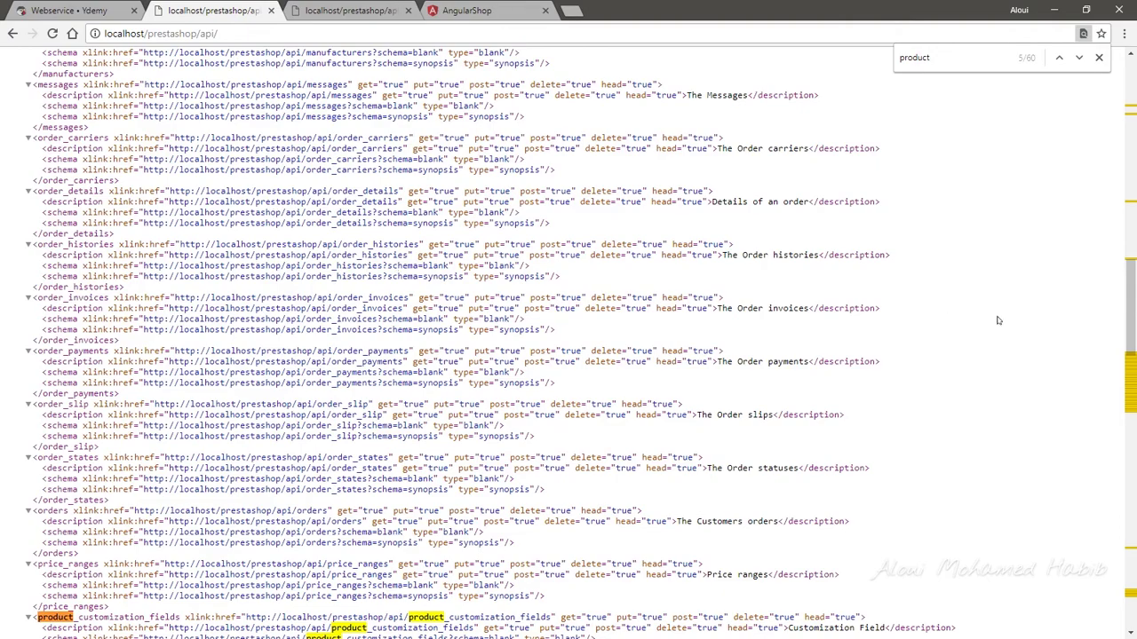
left_click_drag(1129, 306, 1090, 87)
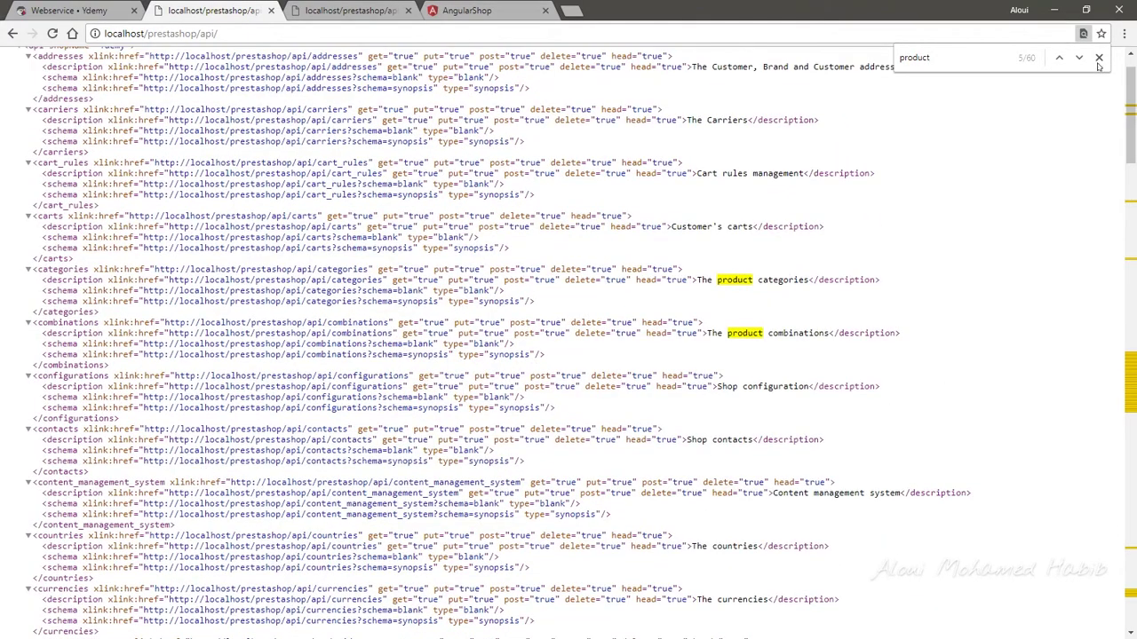
left_click(1098, 57)
left_click(93, 11)
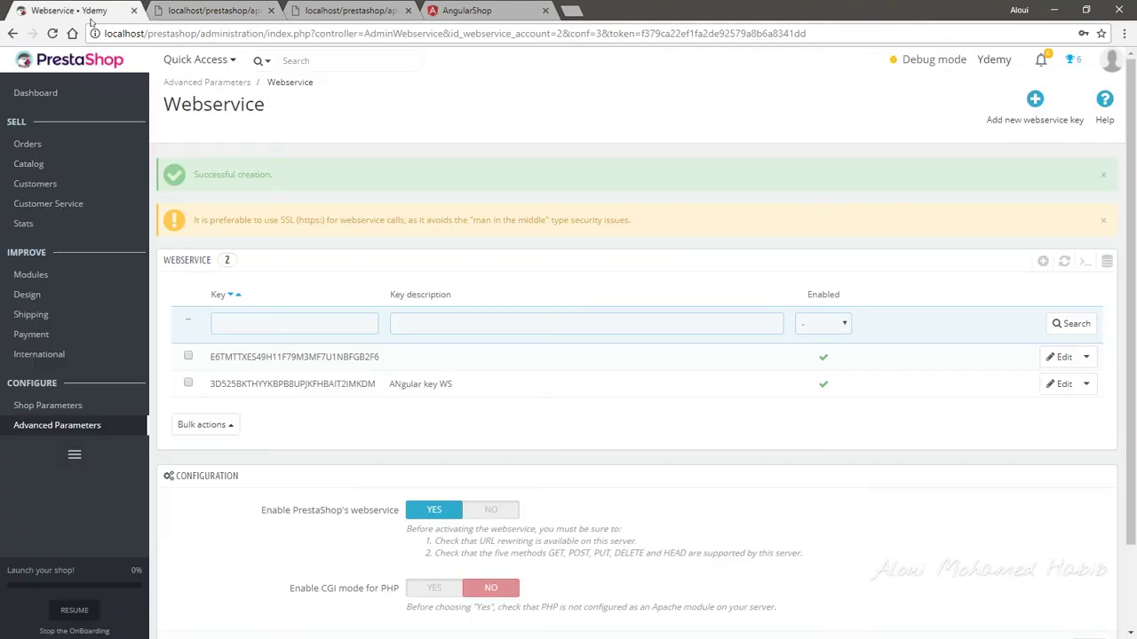
- Open a smaller private window from the API XML tab
left_click(161, 10)
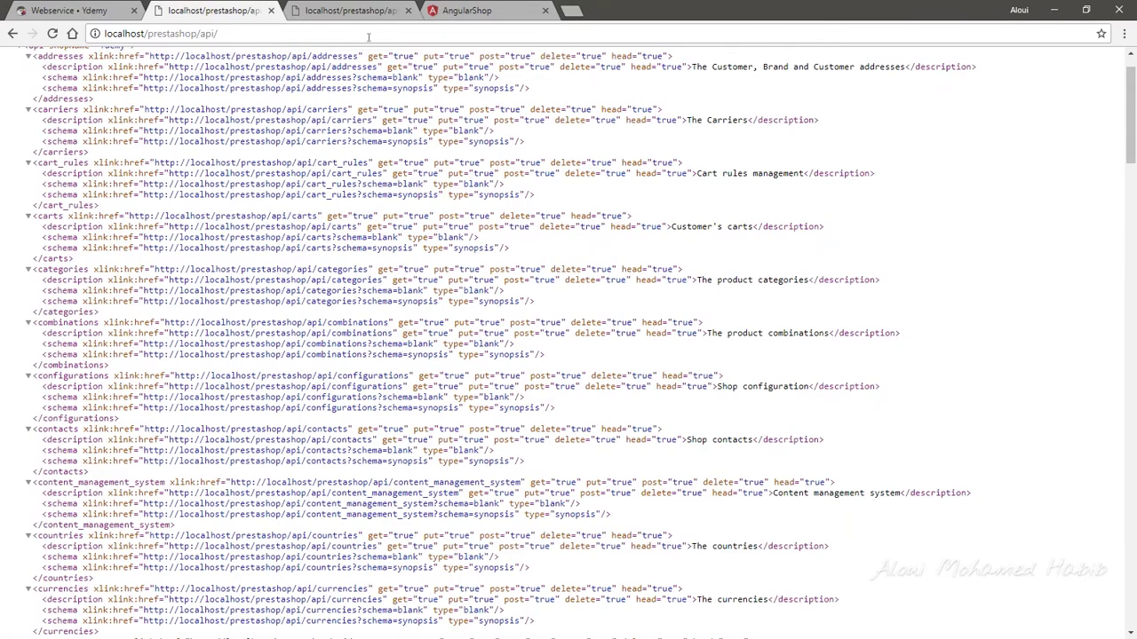
key("ctrl+shift+n")
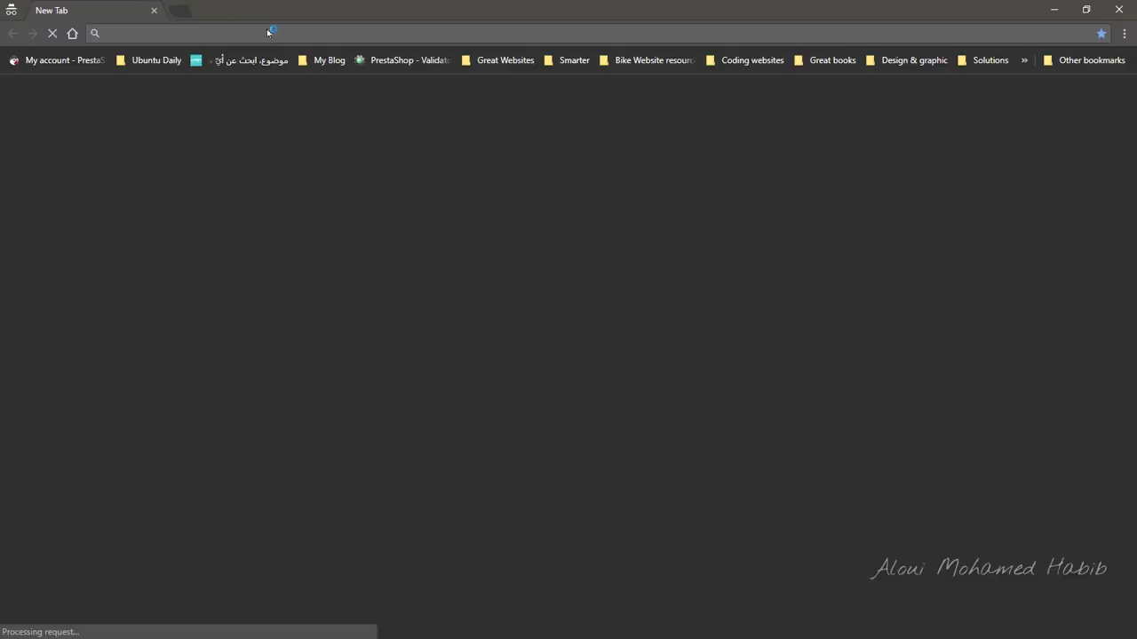
left_click_drag(258, 13, 263, 105)
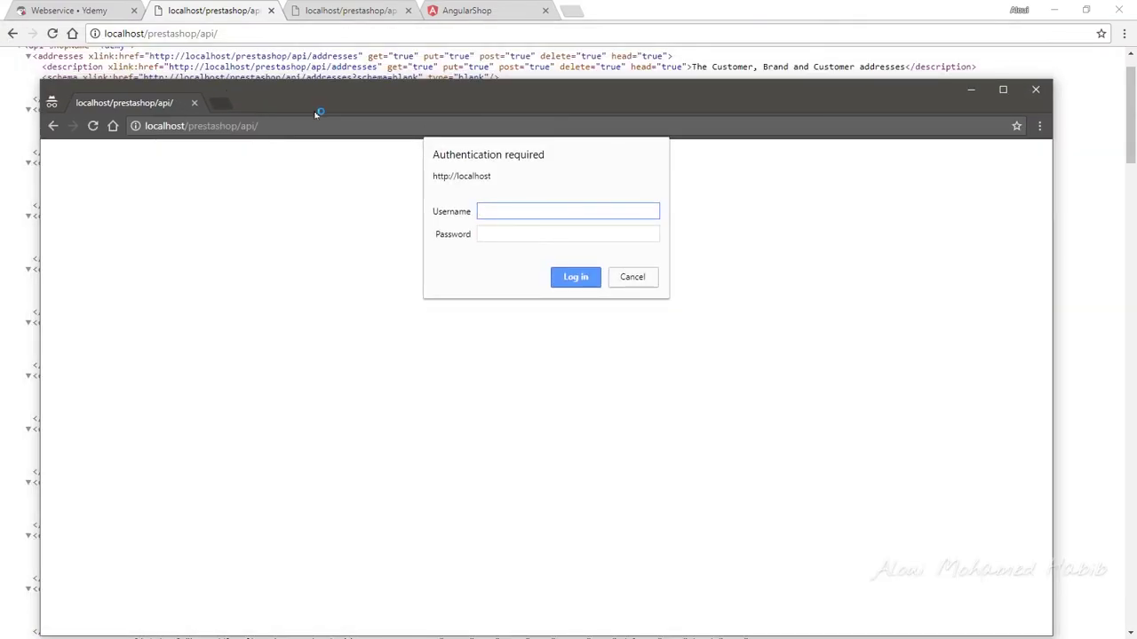
- Copy the new webservice key and paste it as the login username in the private window
left_click(94, 7)
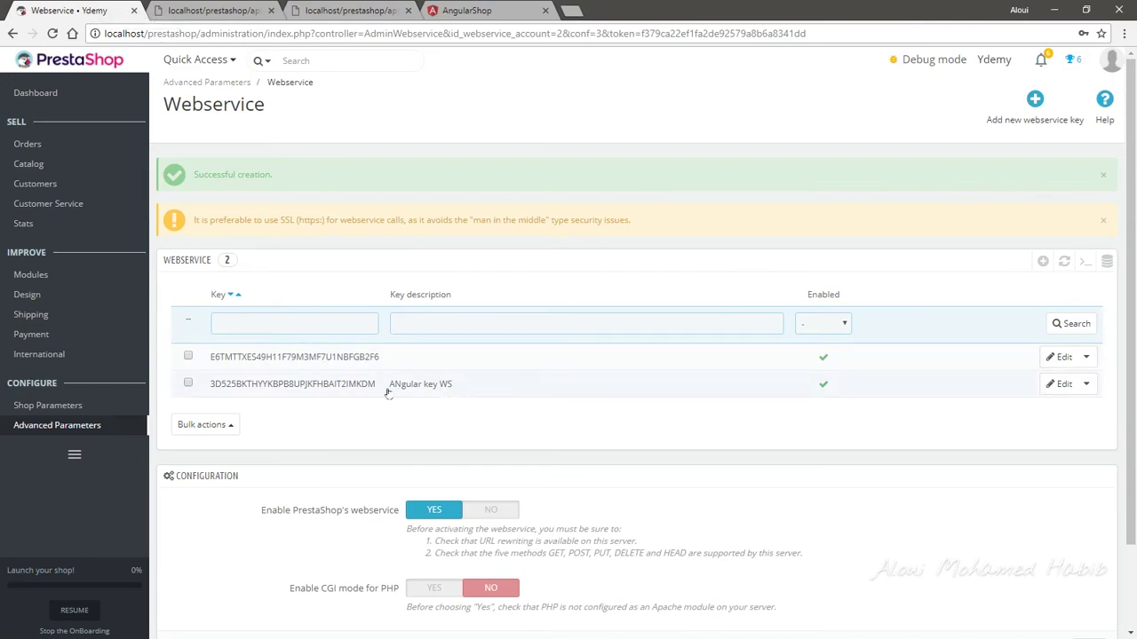
left_click_drag(377, 392, 211, 393)
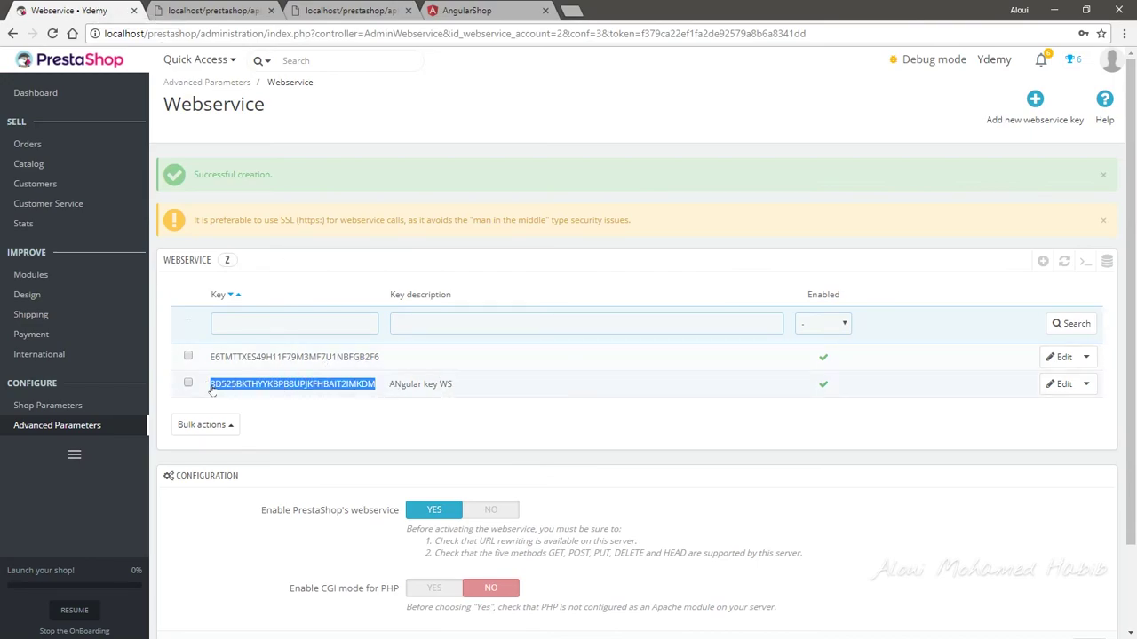
key("ctrl+c")
key("alt+Tab")
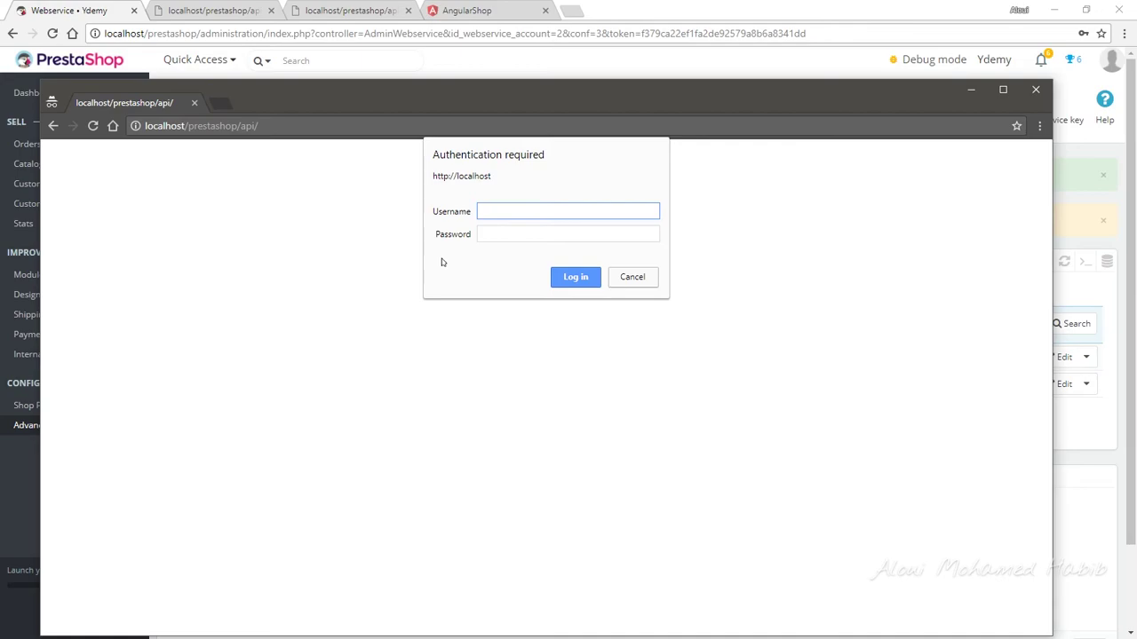
key("ctrl+v")
- Log in with the key, maximize the private window, and select the categories and category 1 API addresses
left_click(570, 277)
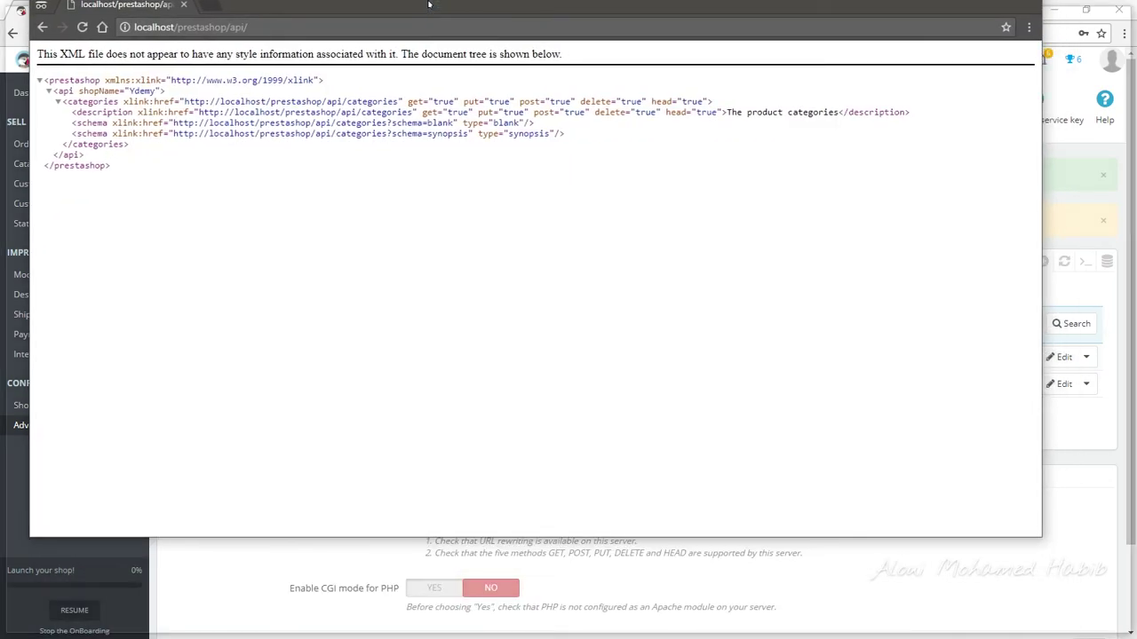
double_click(443, 105)
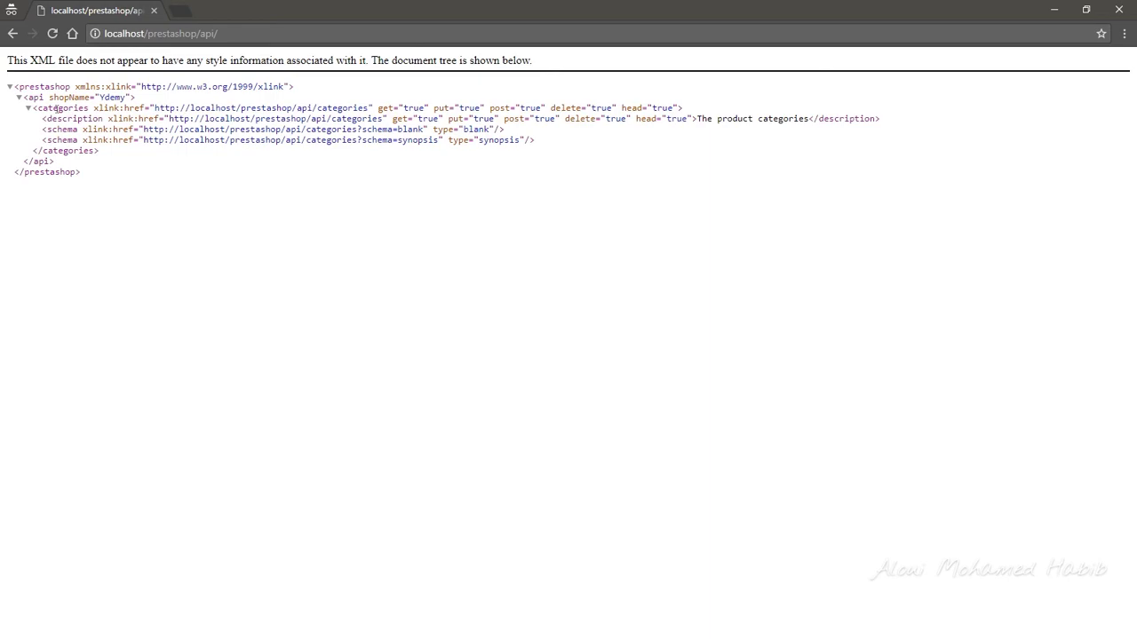
double_click(57, 107)
left_click_drag(170, 118, 385, 119)
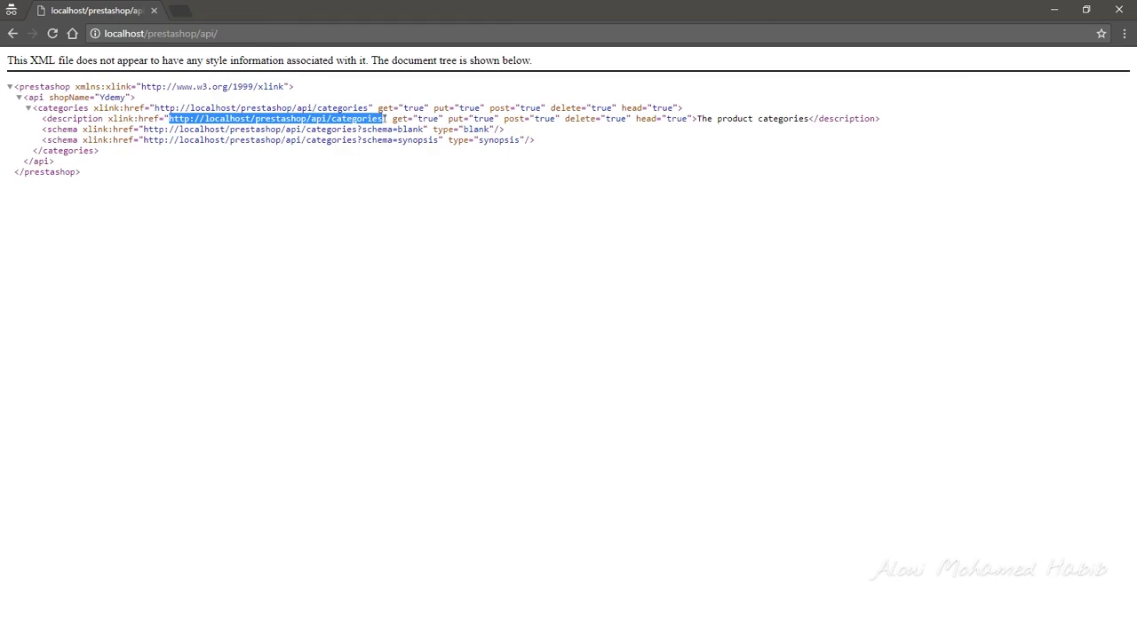
left_click_drag(697, 118, 806, 119)
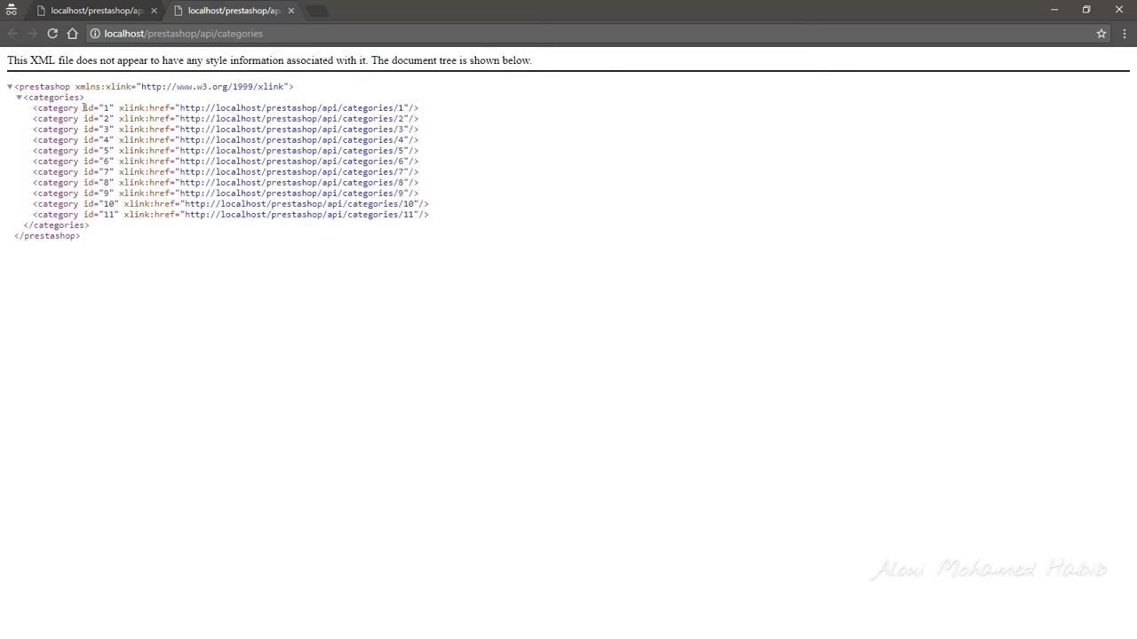
left_click_drag(179, 108, 404, 107)
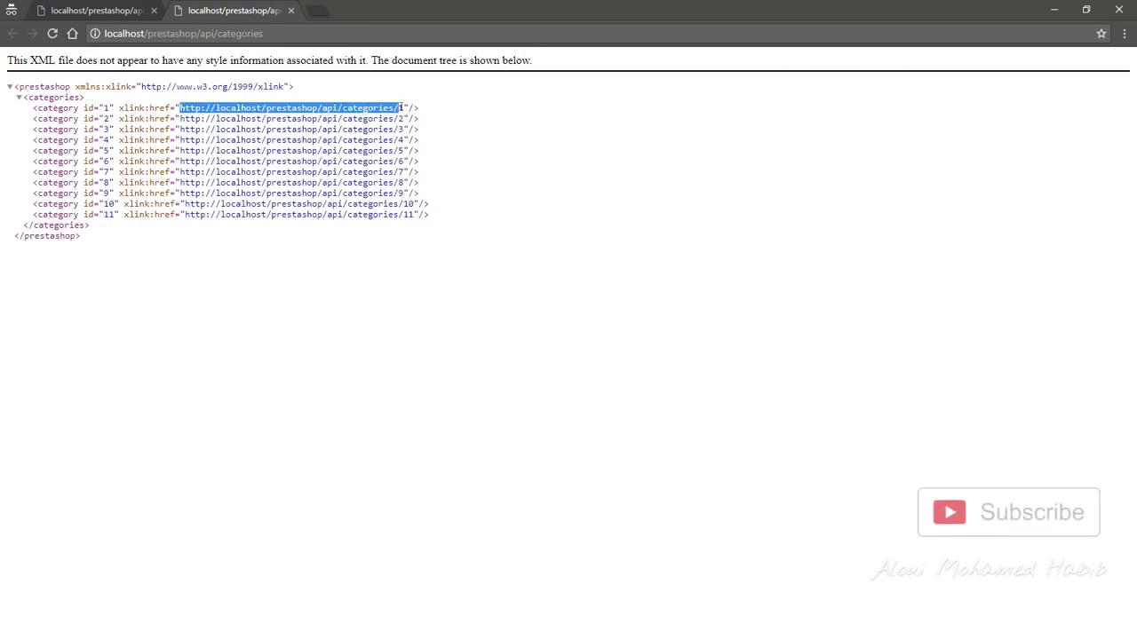